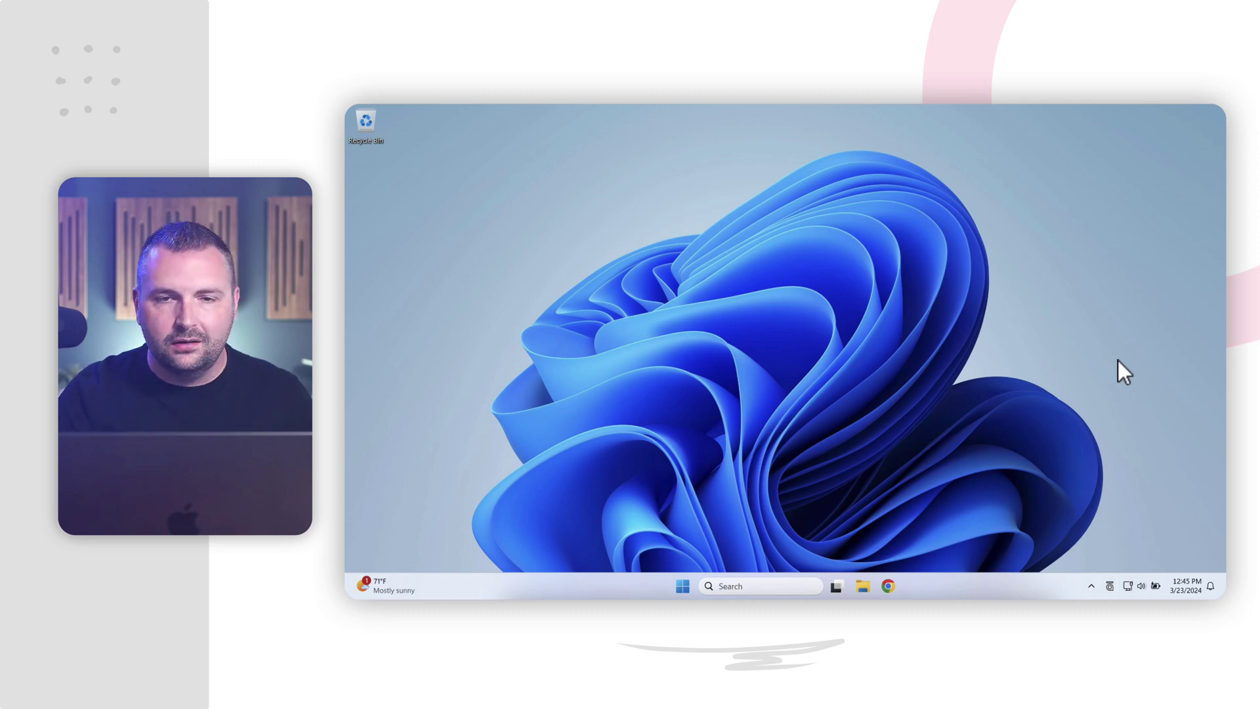
# Toggle the Windows Start menu, then bring up the Articulate 360 app from the system tray
pyautogui.click(682, 586)
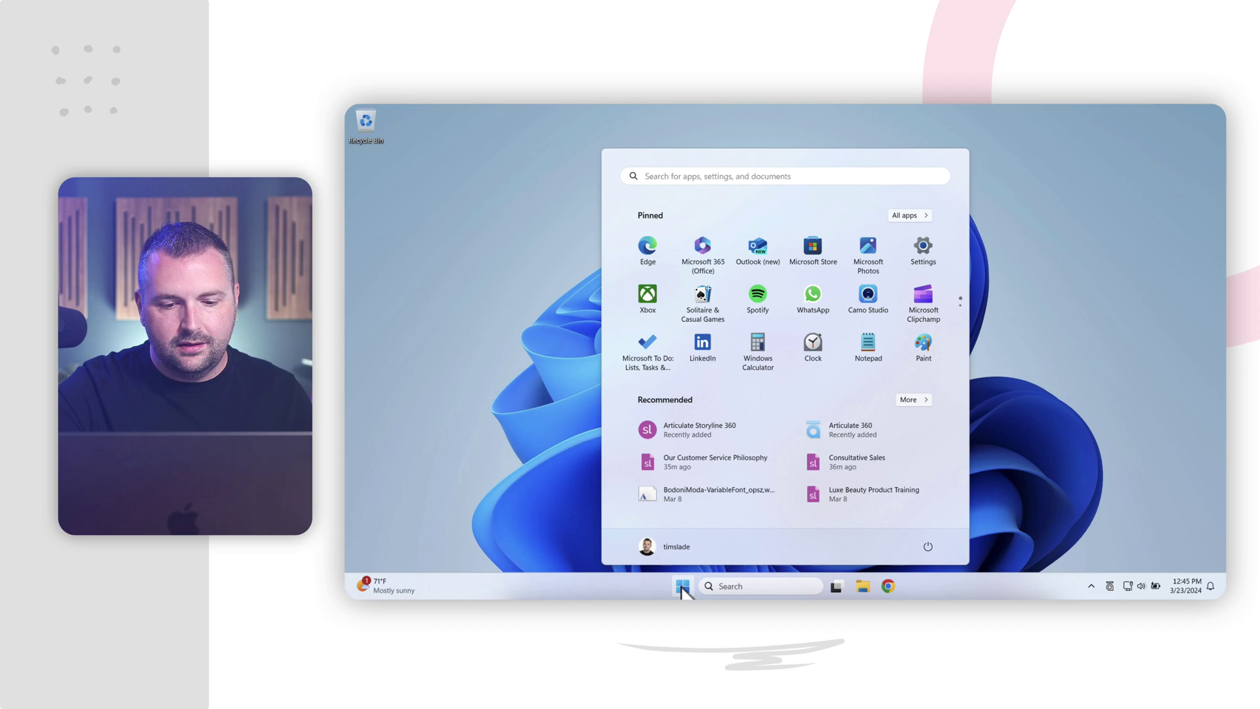
pyautogui.click(682, 586)
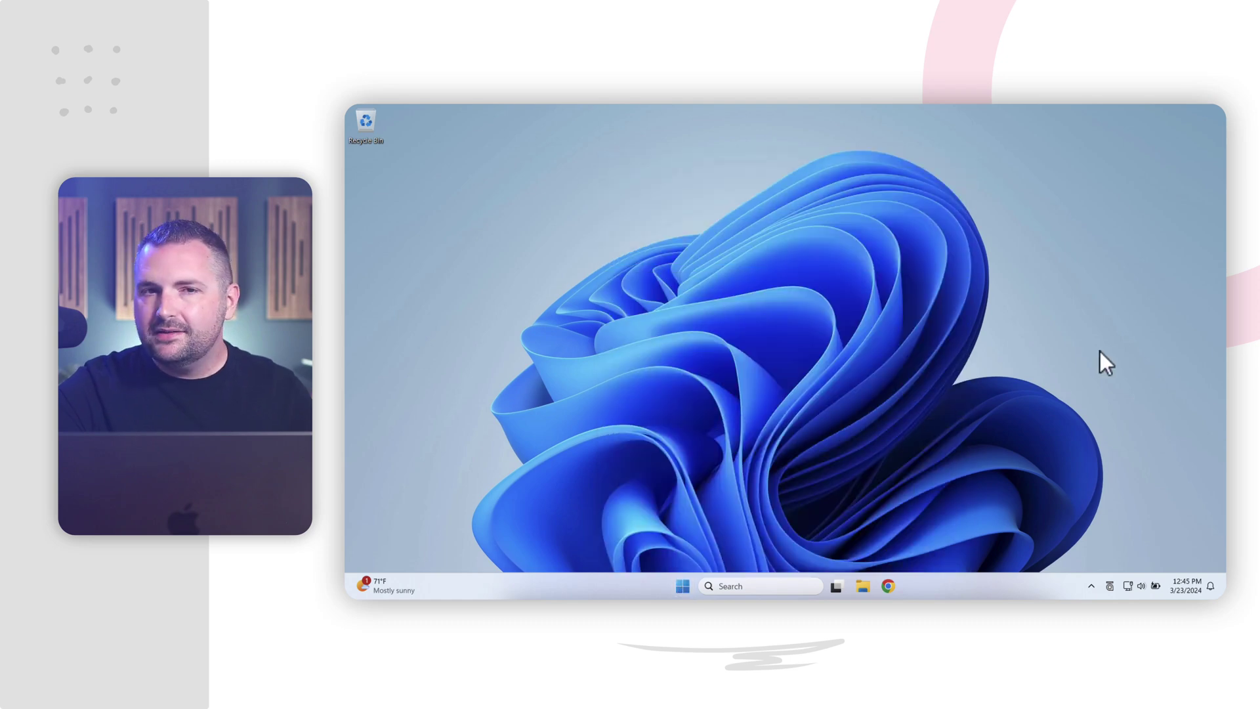
pyautogui.click(1110, 586)
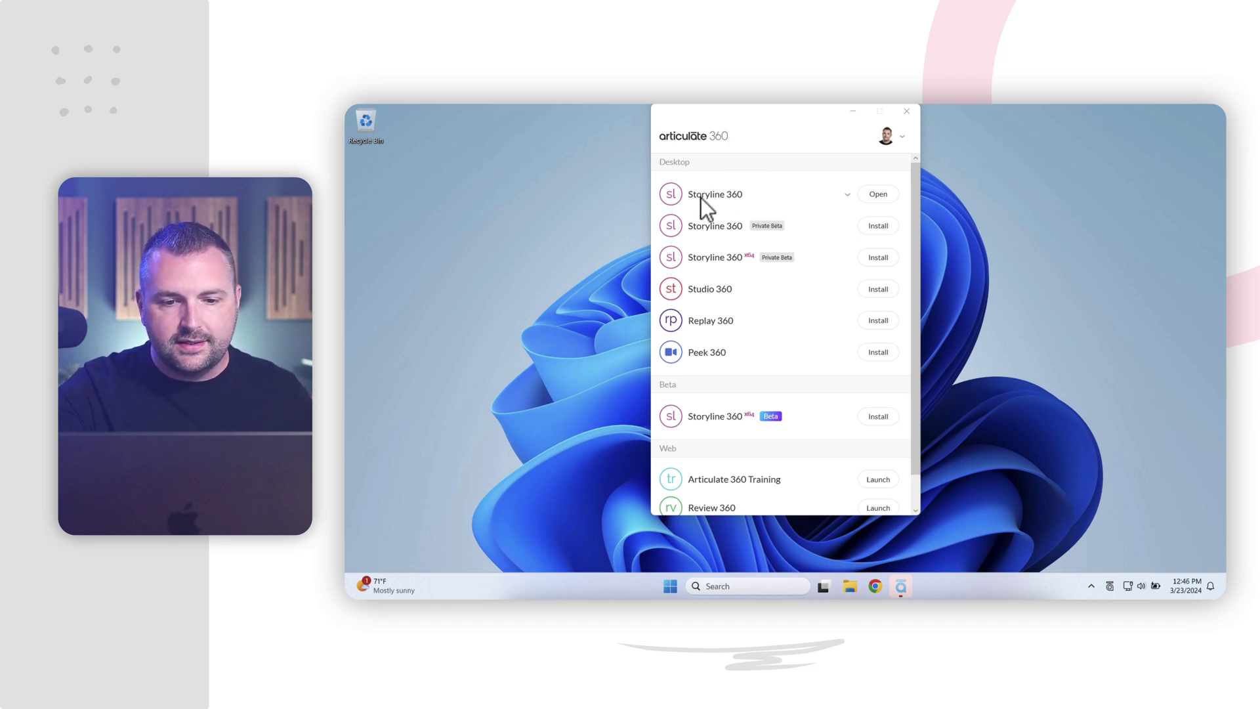
# Launch Storyline 360 from the Articulate 360 app's Desktop list
pyautogui.click(877, 197)
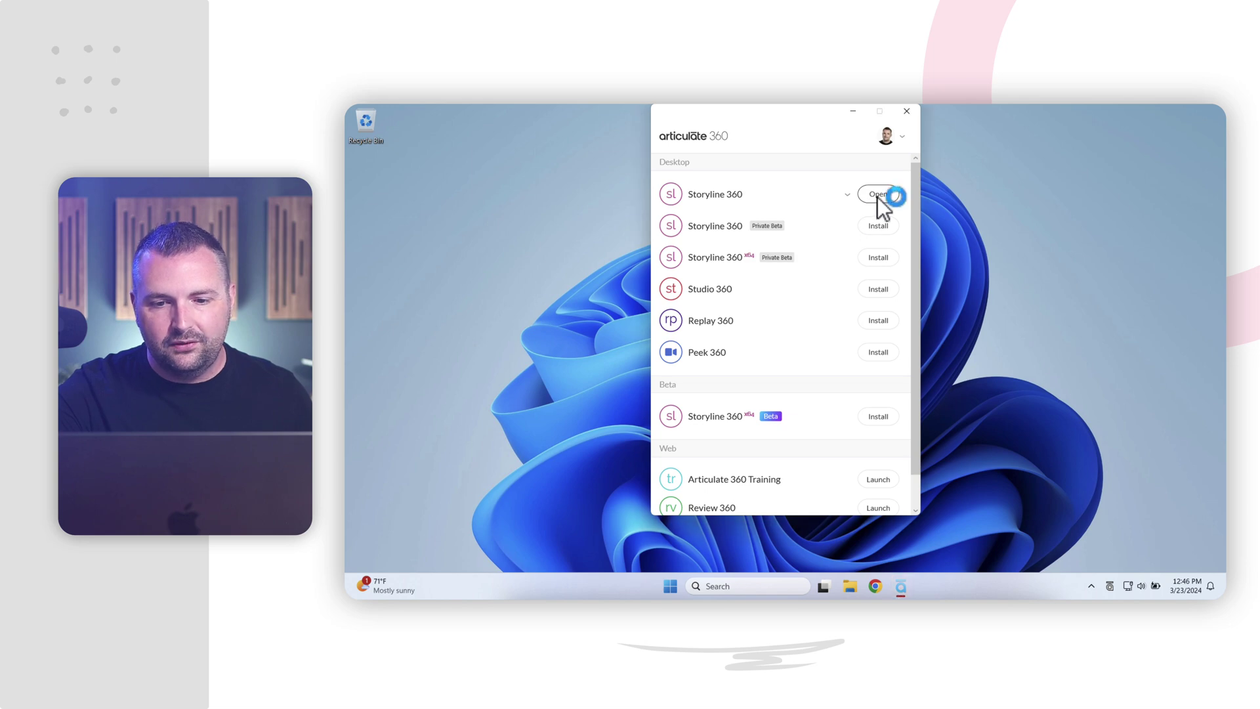
# Close the Articulate 360 launcher and preview the Import options on Storyline's start screen
pyautogui.click(907, 111)
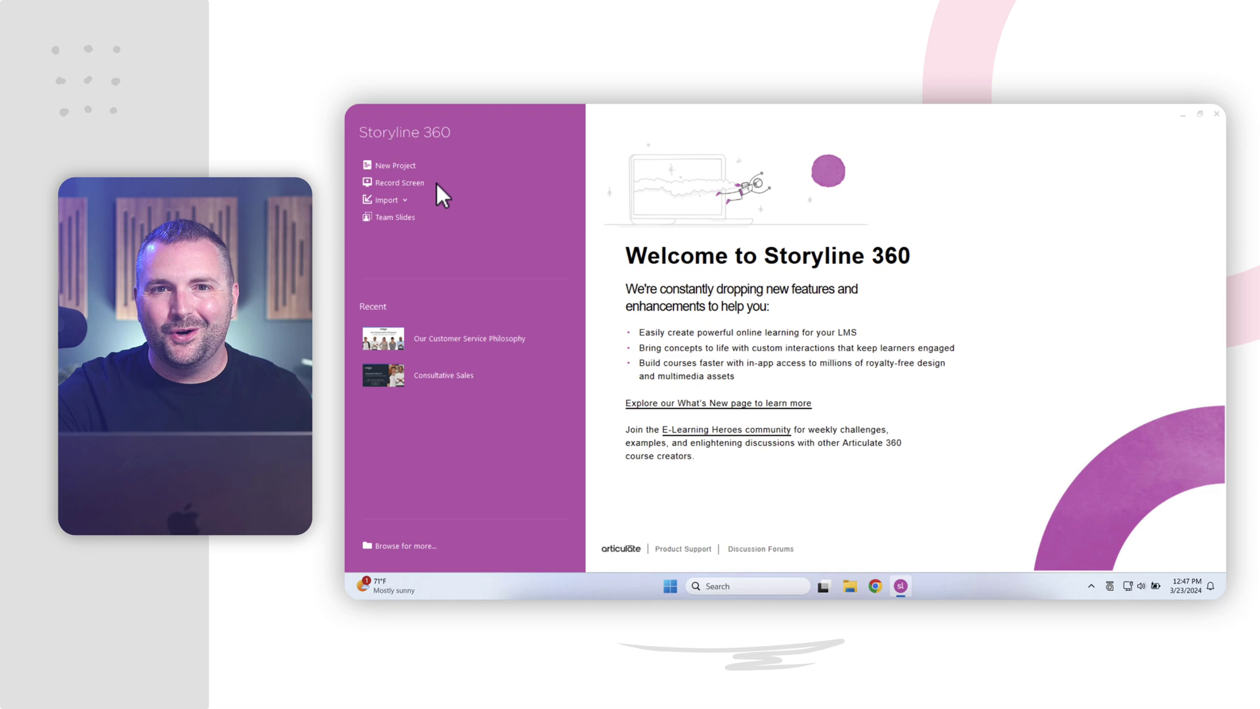
pyautogui.click(400, 203)
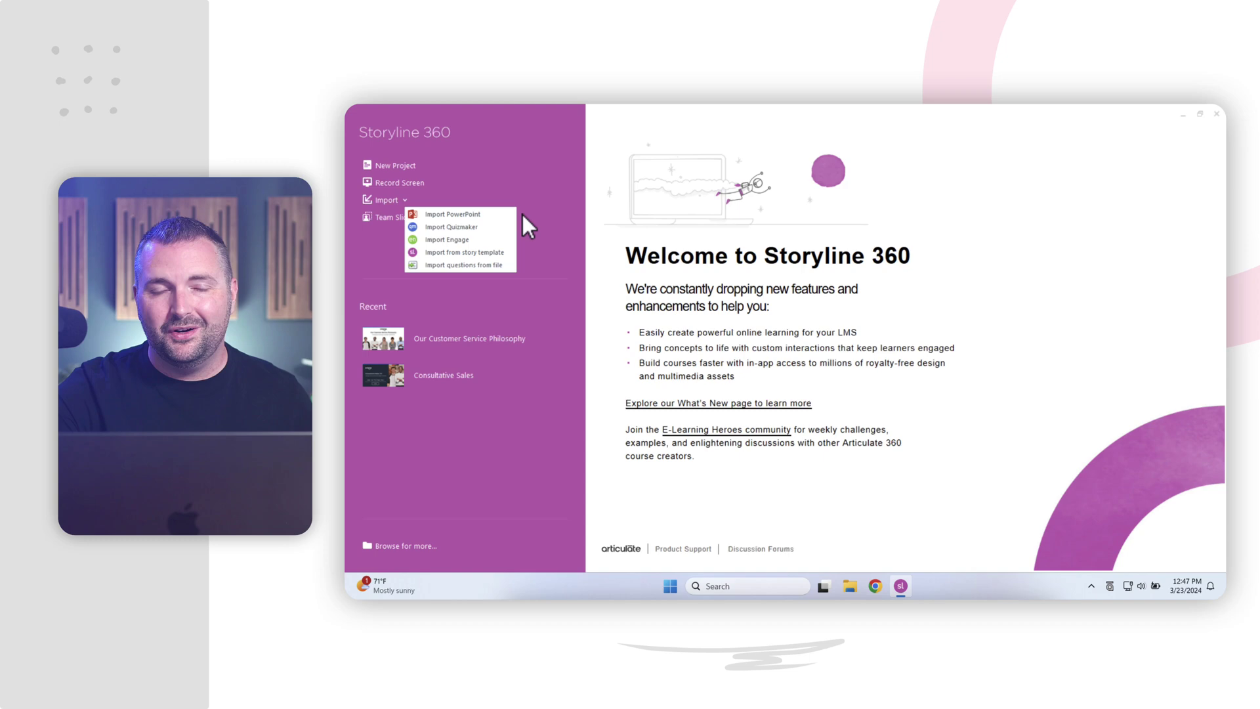
pyautogui.click(560, 236)
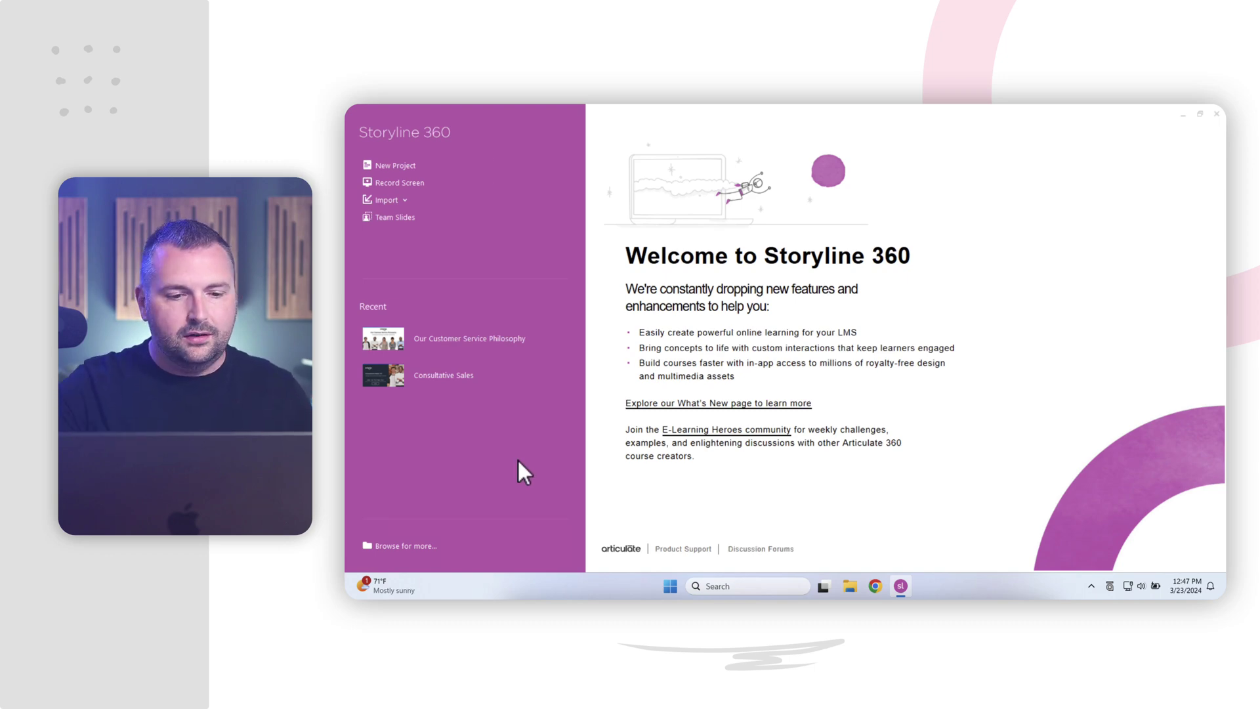
# Open the Our Customer Service Philosophy project from Recent and edit its 1.1 Welcome slide
pyautogui.click(462, 343)
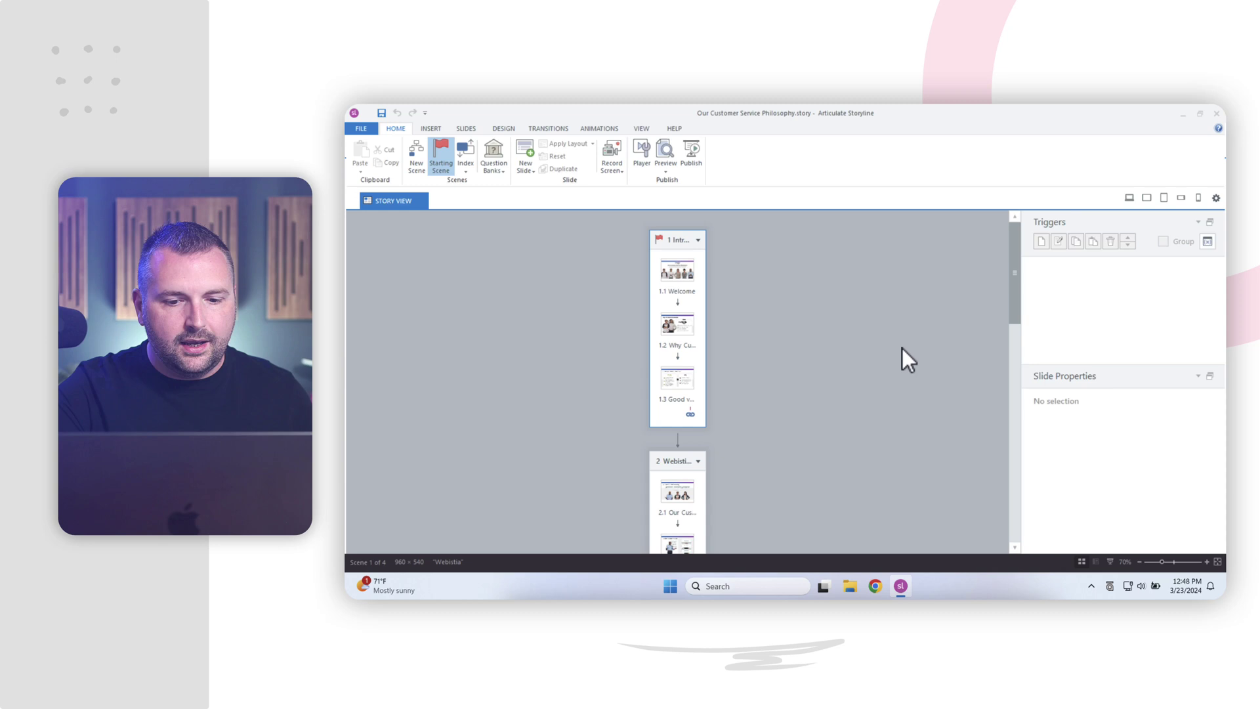
pyautogui.doubleClick(683, 275)
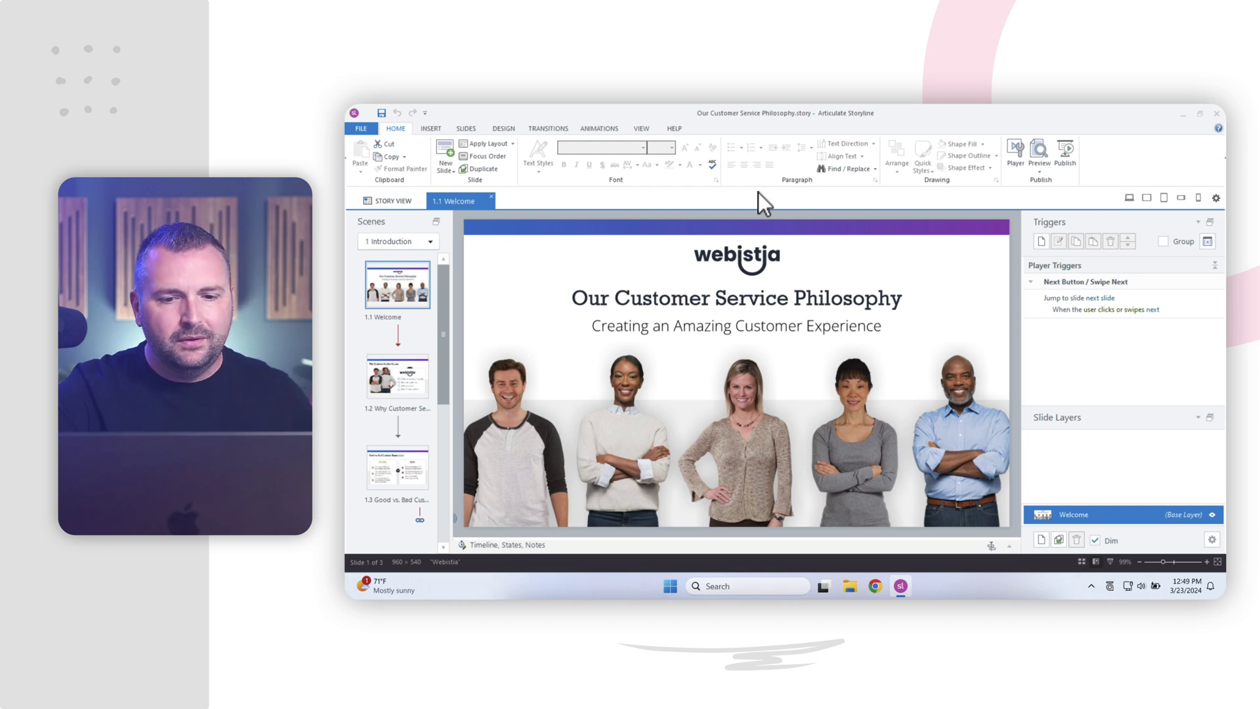
# Draw a test rectangle over the slide's upper left from Insert shapes, then delete it
pyautogui.click(432, 128)
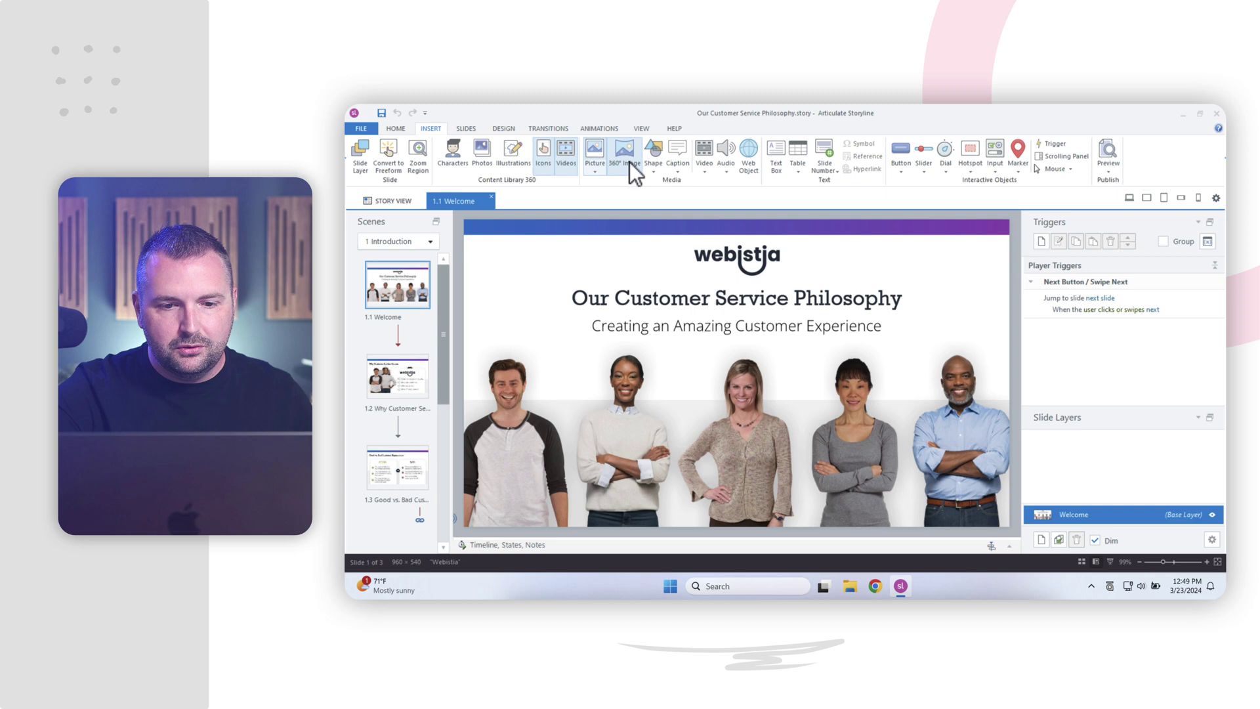
pyautogui.click(654, 168)
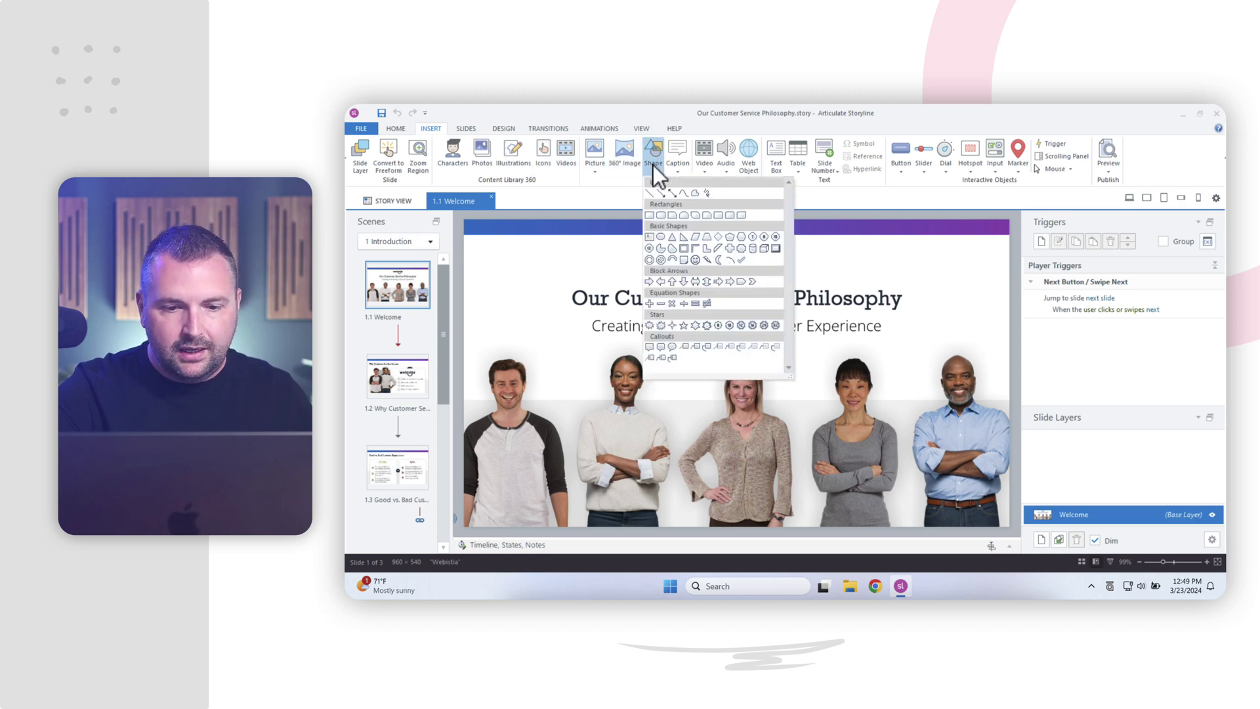
pyautogui.click(649, 214)
pyautogui.moveTo(502, 261); pyautogui.dragTo(710, 383)
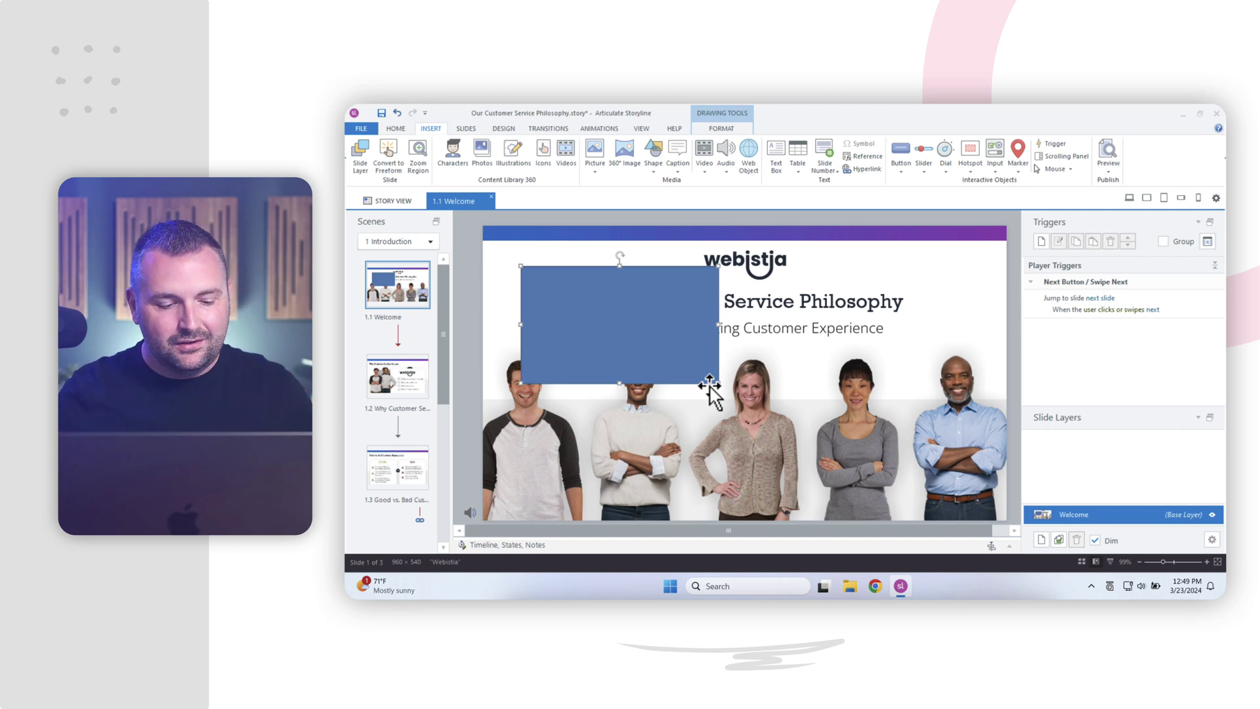
pyautogui.press('Delete')
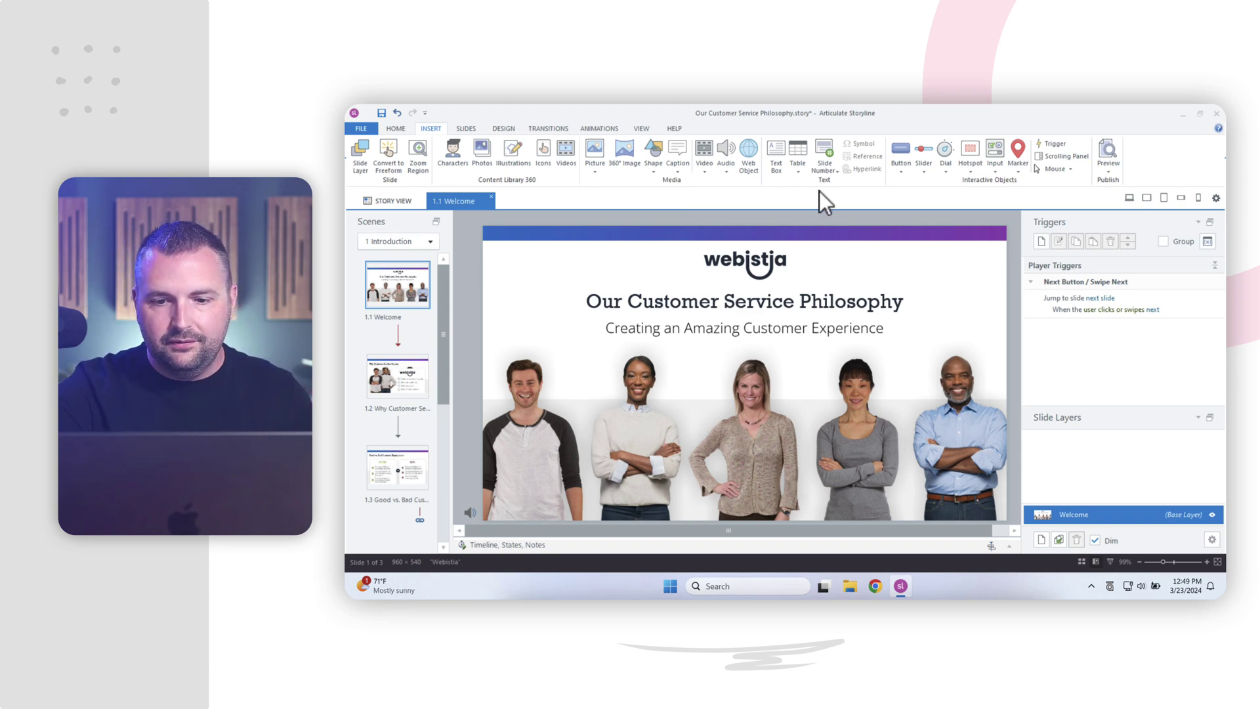
# Browse the Button, Dial and Marker galleries, then dismiss the marker icon gallery
pyautogui.click(903, 172)
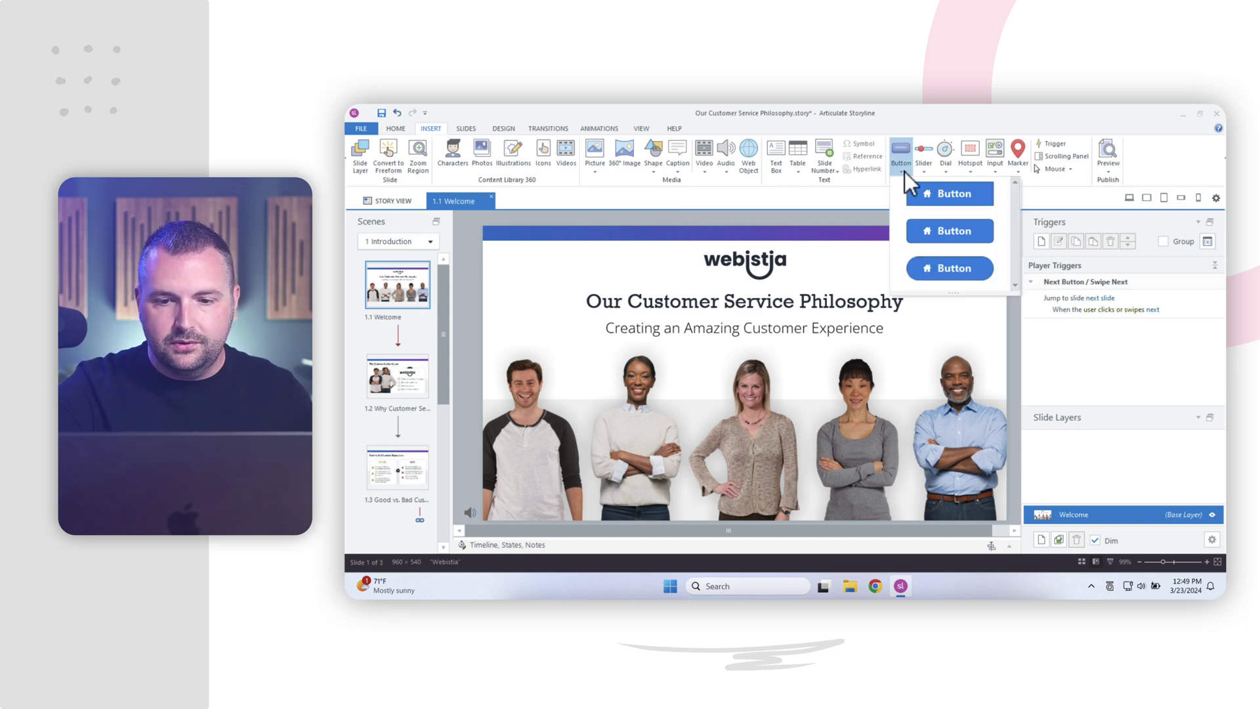
pyautogui.click(948, 169)
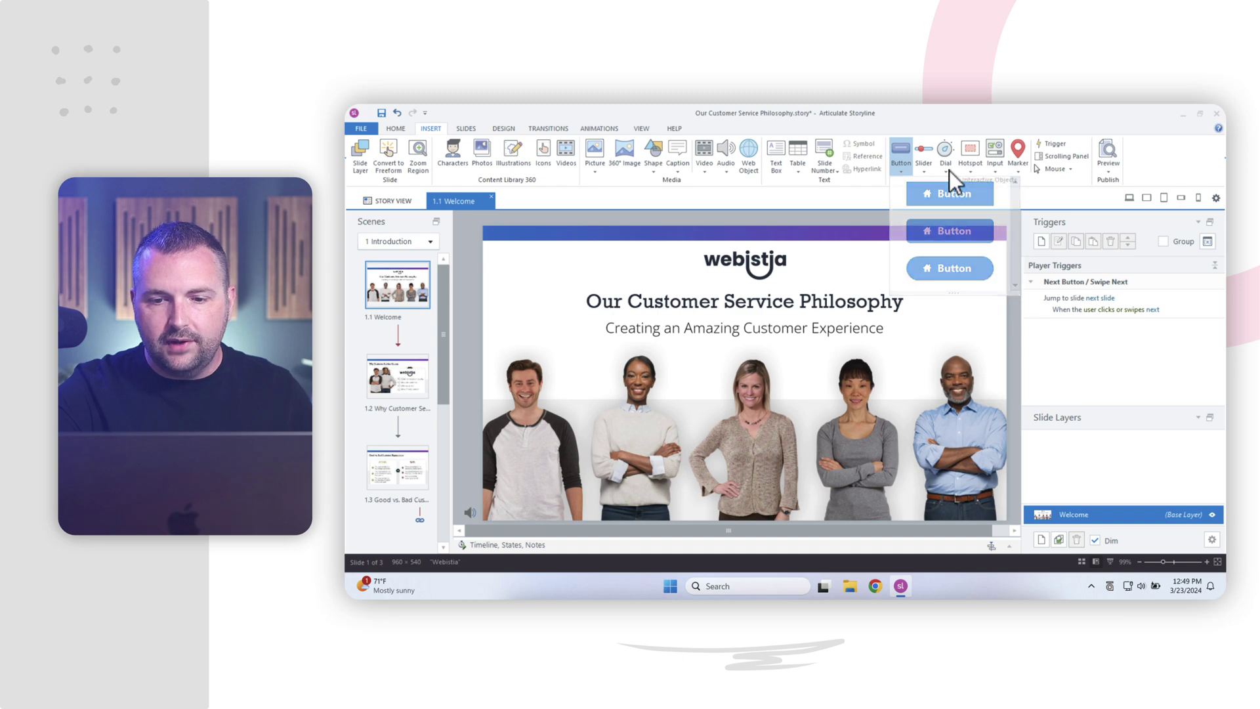
pyautogui.click(1018, 170)
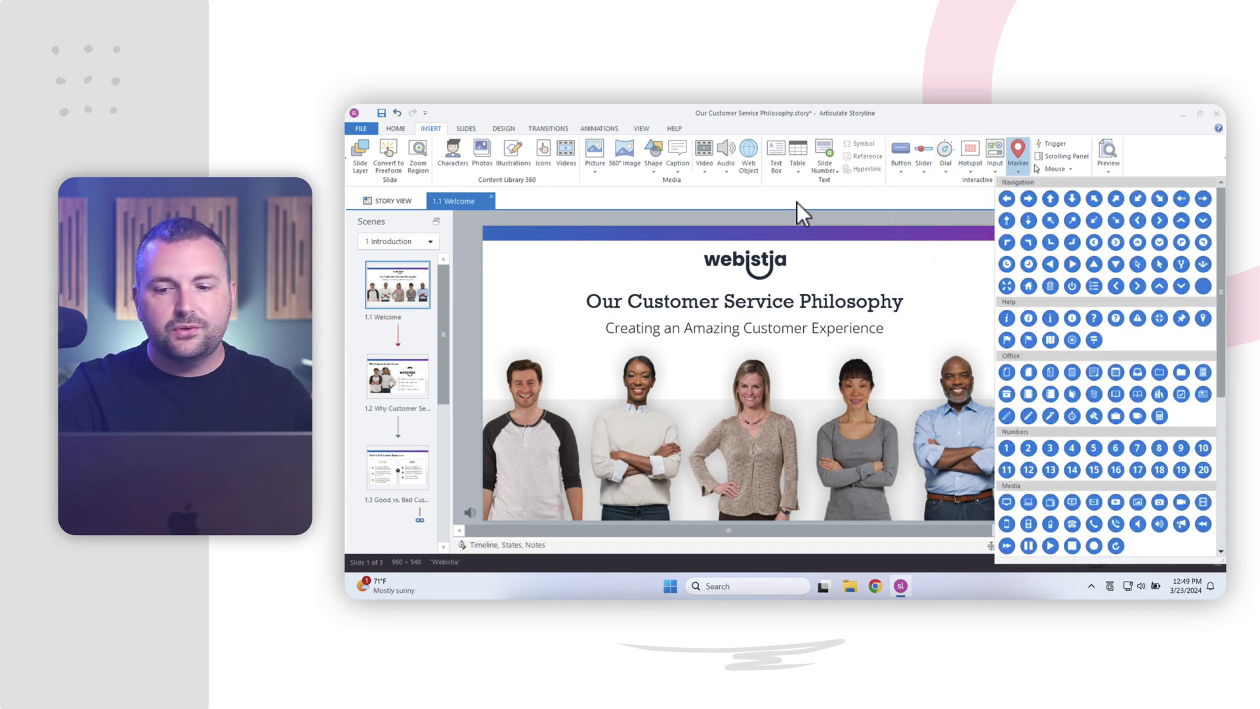
pyautogui.click(797, 202)
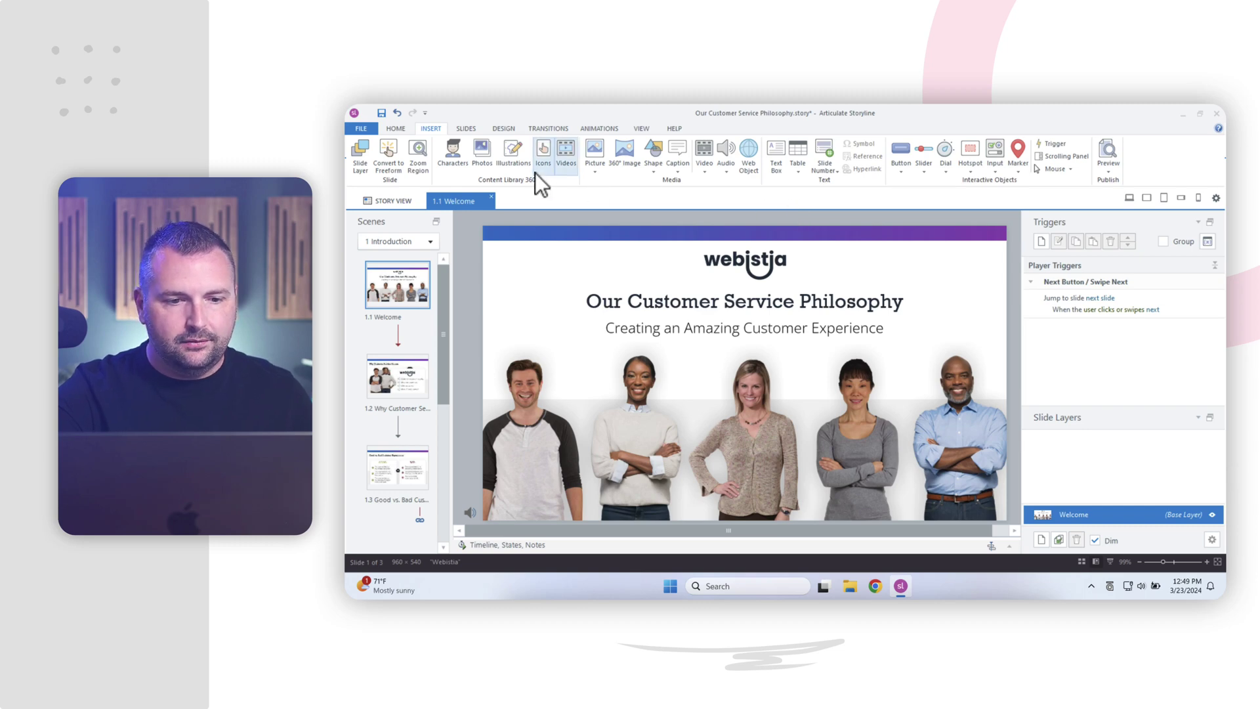
# Look through the Slides, Design and Transitions tabs, ending on the Animations tools
pyautogui.click(466, 129)
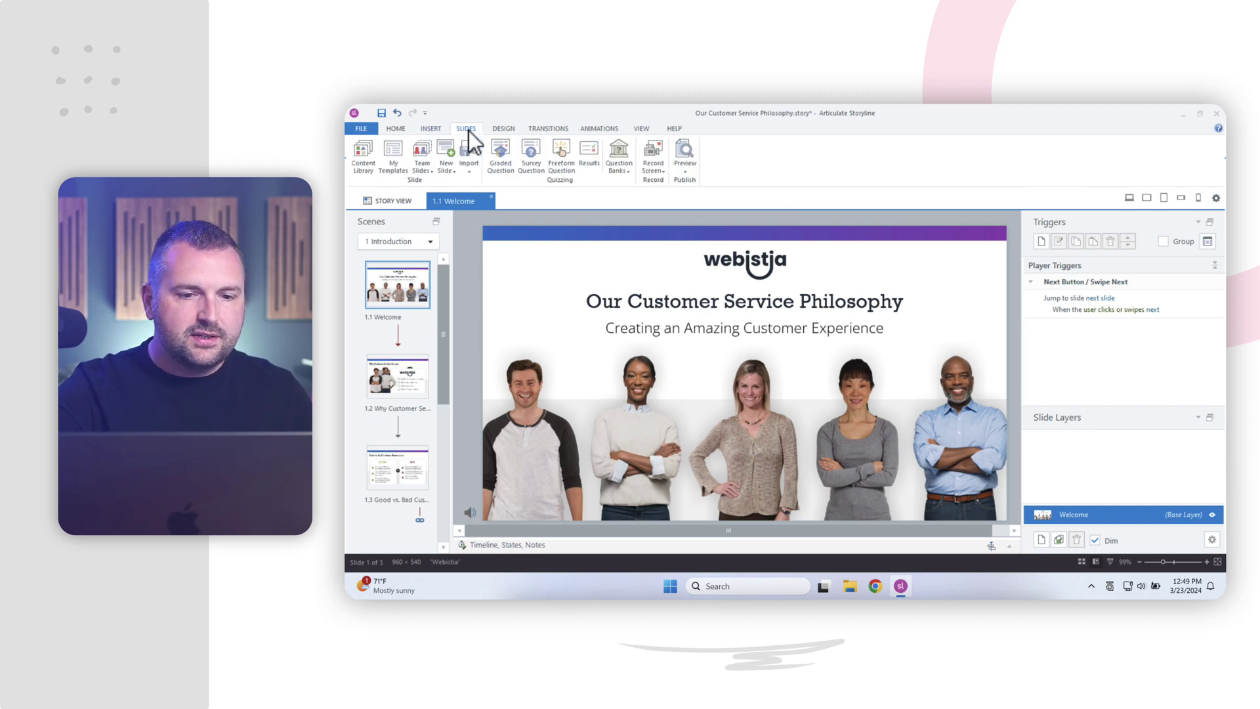
pyautogui.click(503, 129)
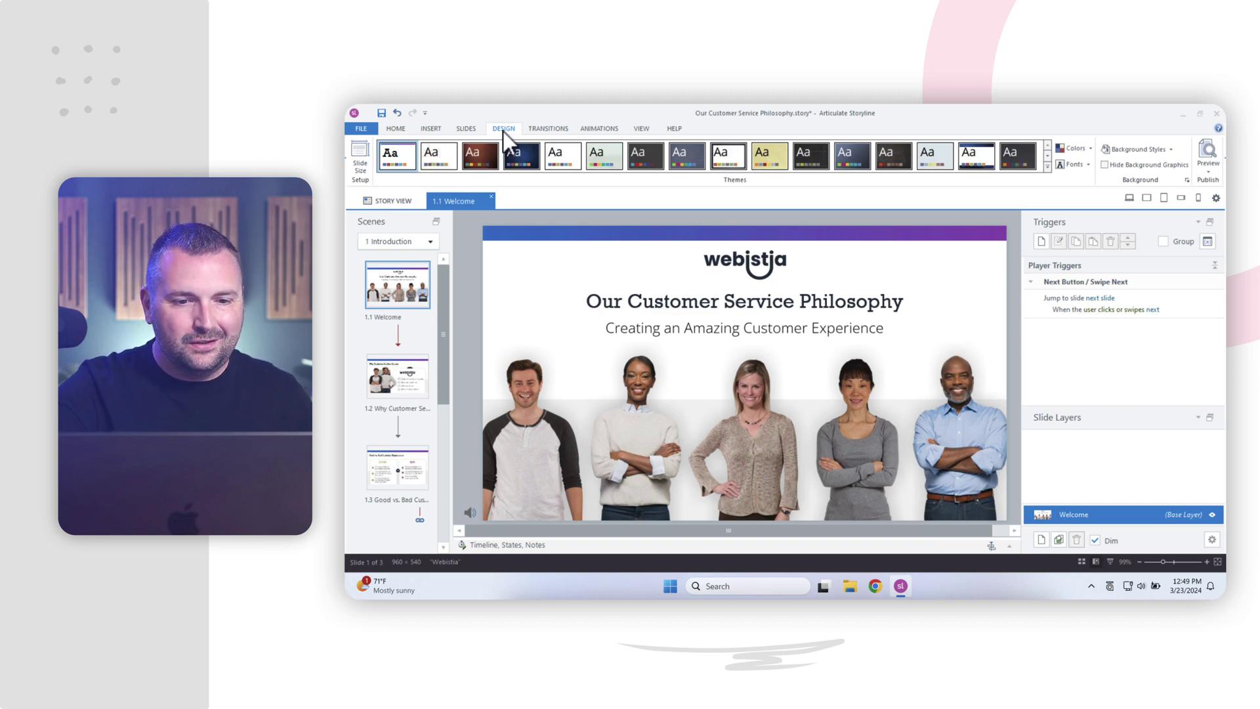
pyautogui.click(542, 132)
pyautogui.click(600, 129)
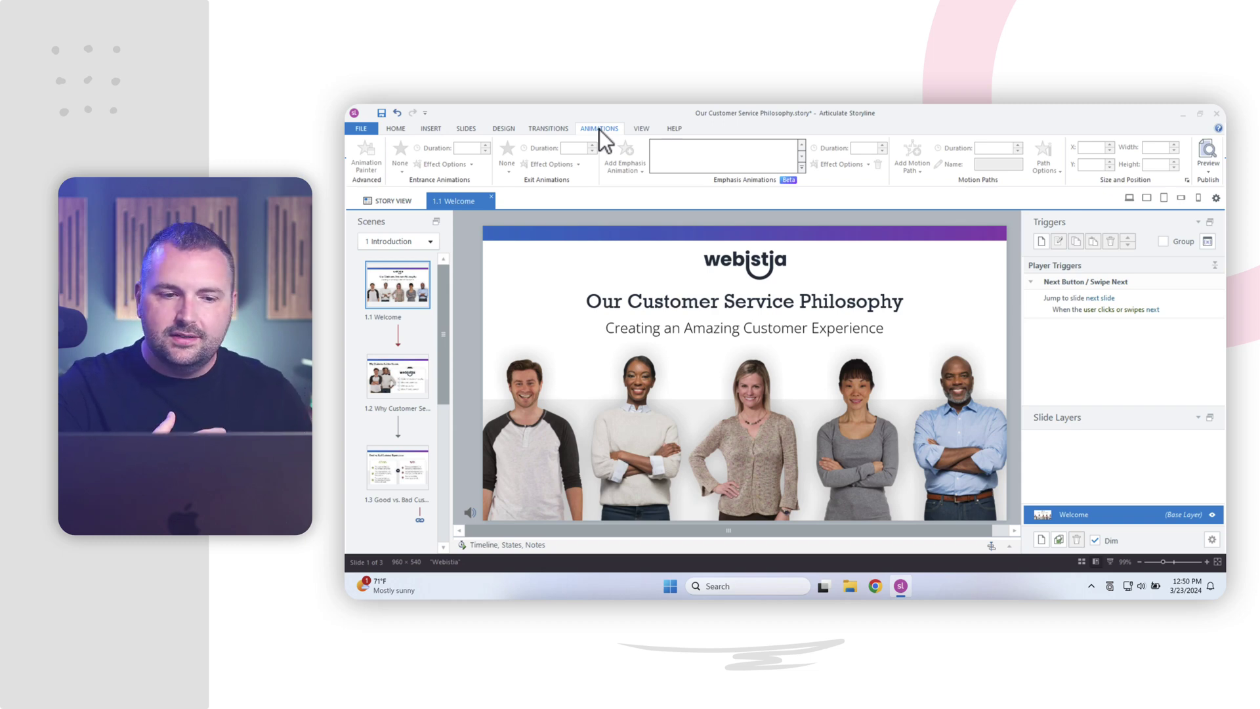
# Switch the ribbon back to the Home tab
pyautogui.click(396, 129)
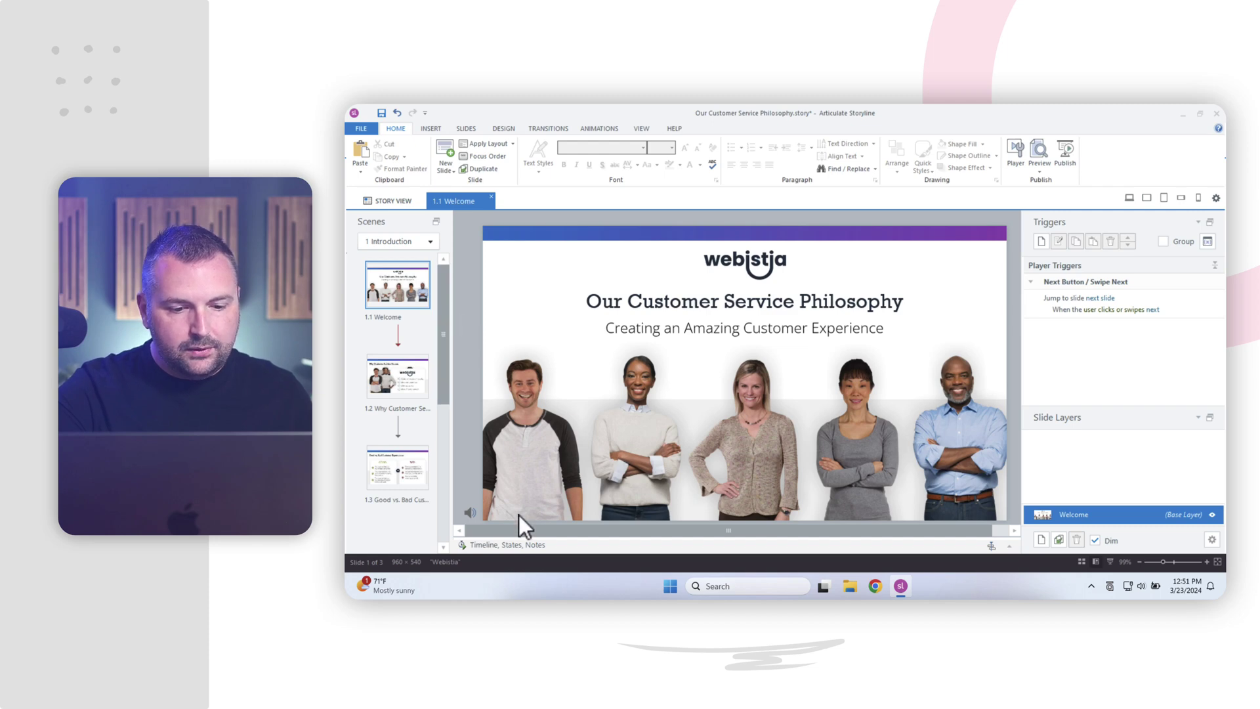
# Expand the Timeline panel below the Welcome slide to show its narration and title tracks
pyautogui.click(494, 548)
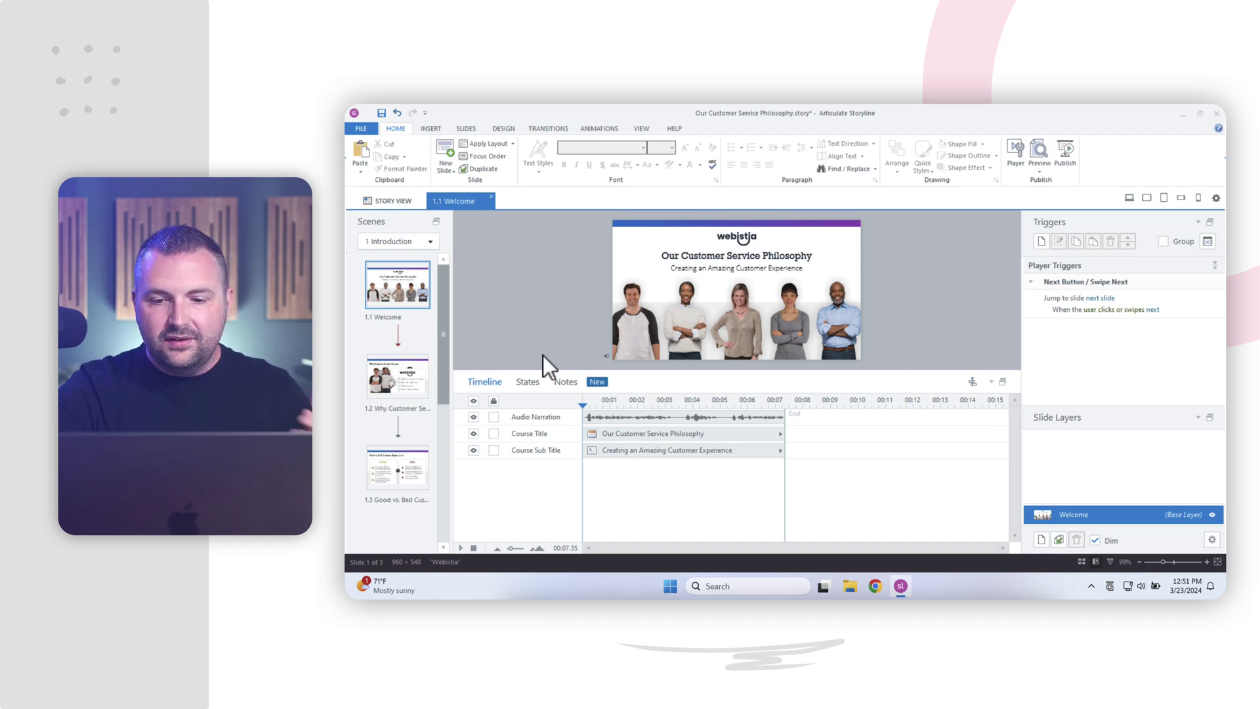
# In Story View, scroll to scene 2, open slide 2.1 and scroll through its timeline tracks
pyautogui.click(394, 200)
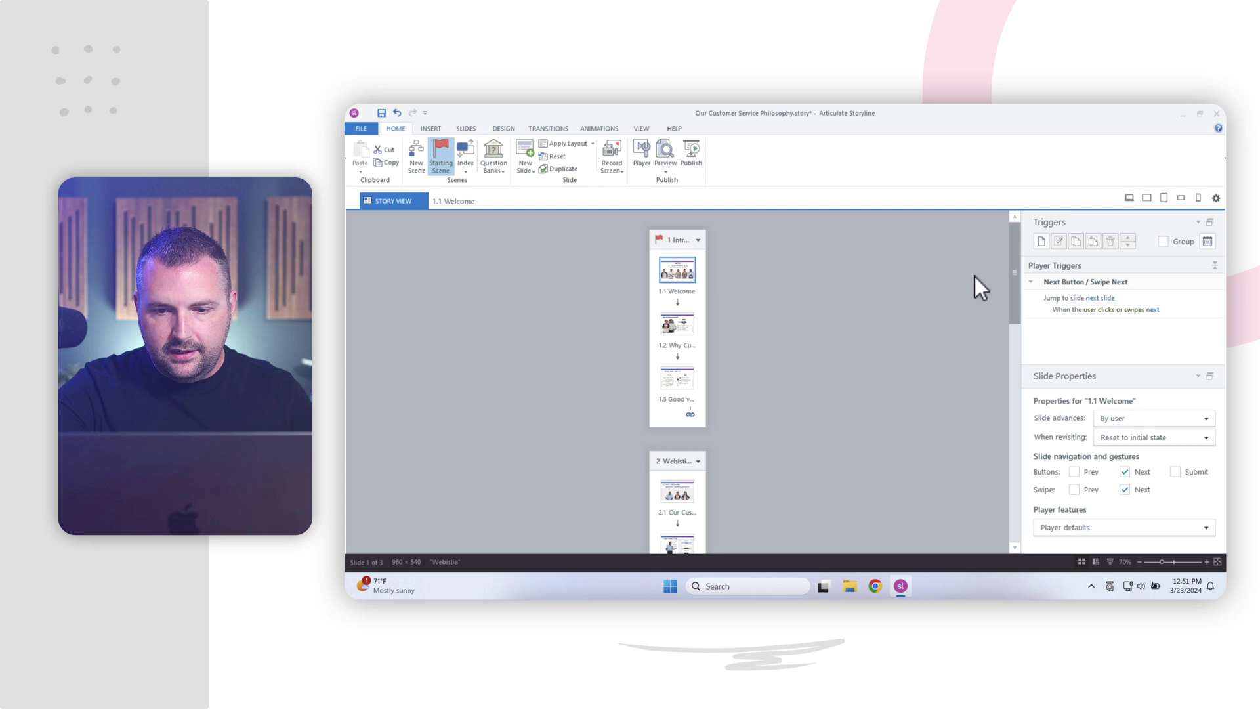
pyautogui.moveTo(1014, 279); pyautogui.dragTo(1018, 318)
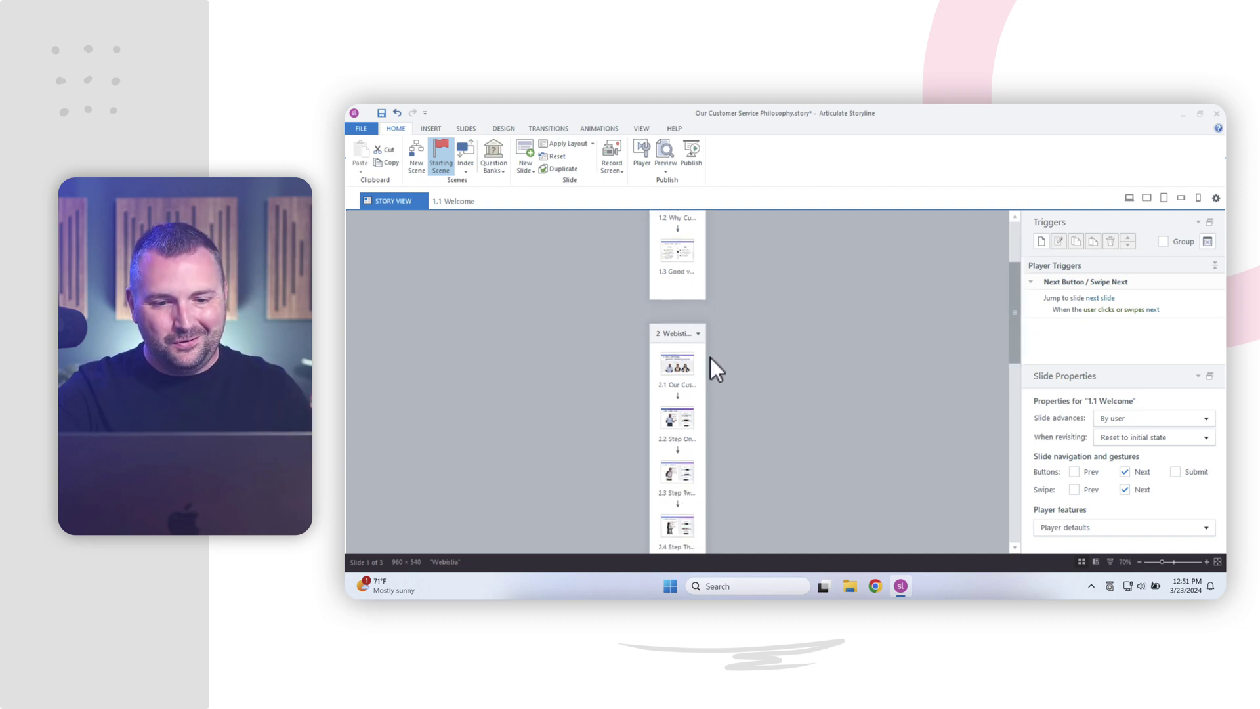
pyautogui.doubleClick(680, 366)
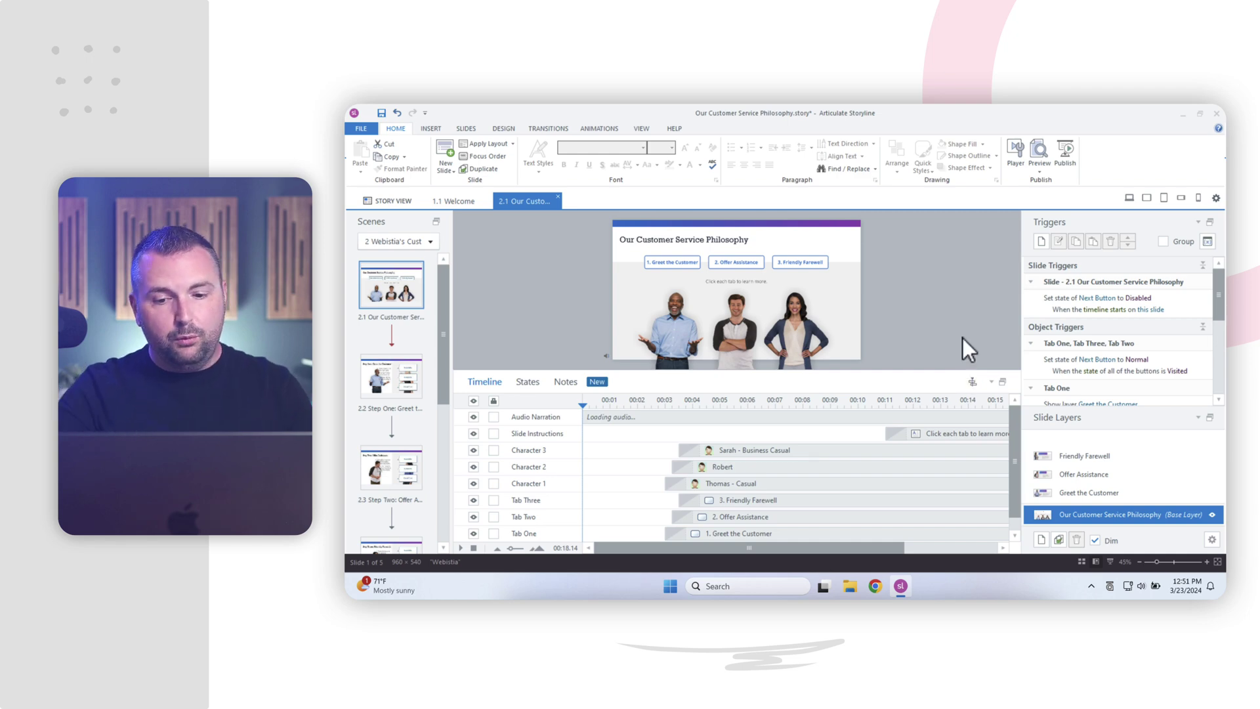
pyautogui.moveTo(1013, 417); pyautogui.dragTo(1011, 463)
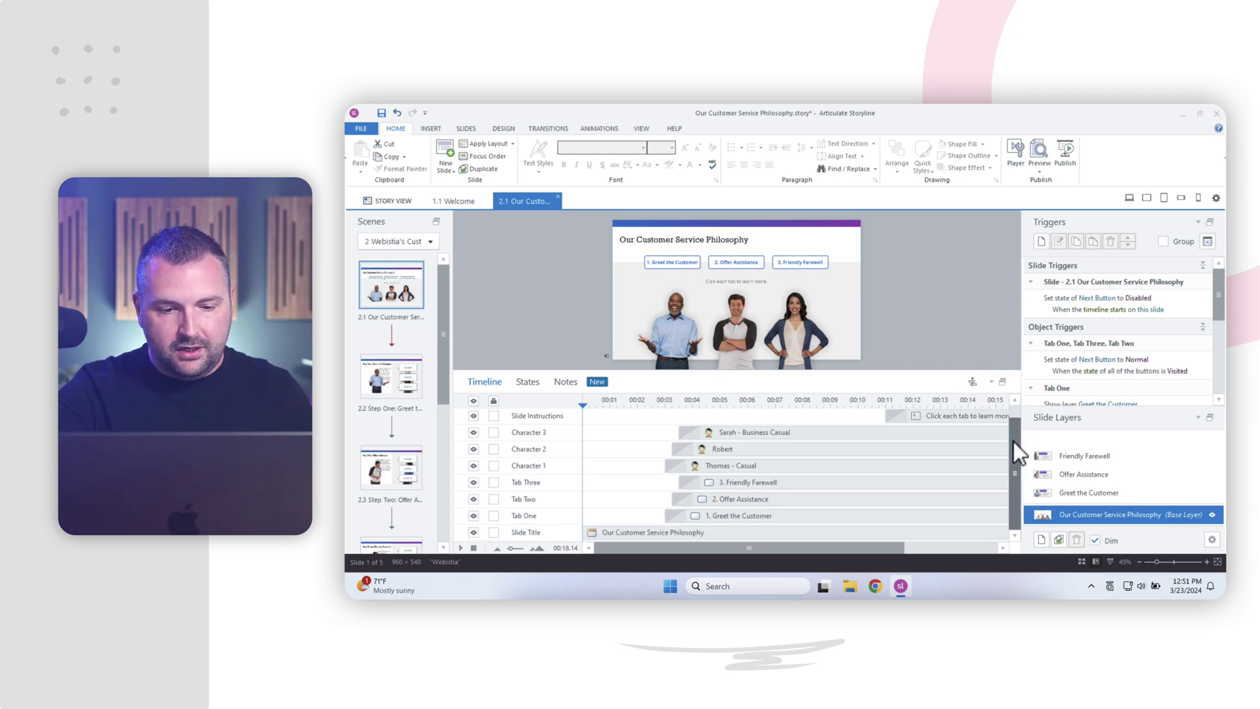
pyautogui.moveTo(1013, 441); pyautogui.dragTo(1011, 420)
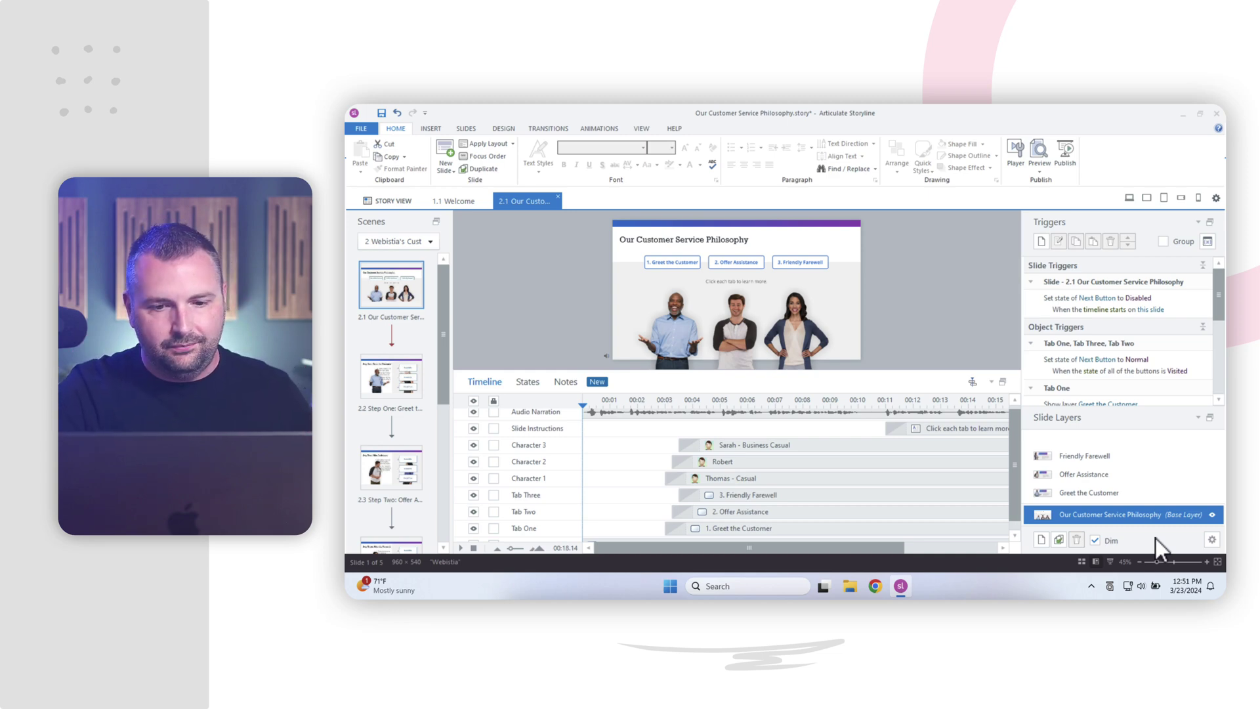
# Collapse the timeline, preview the Greet the Customer layer, then return to the base layer
pyautogui.click(973, 382)
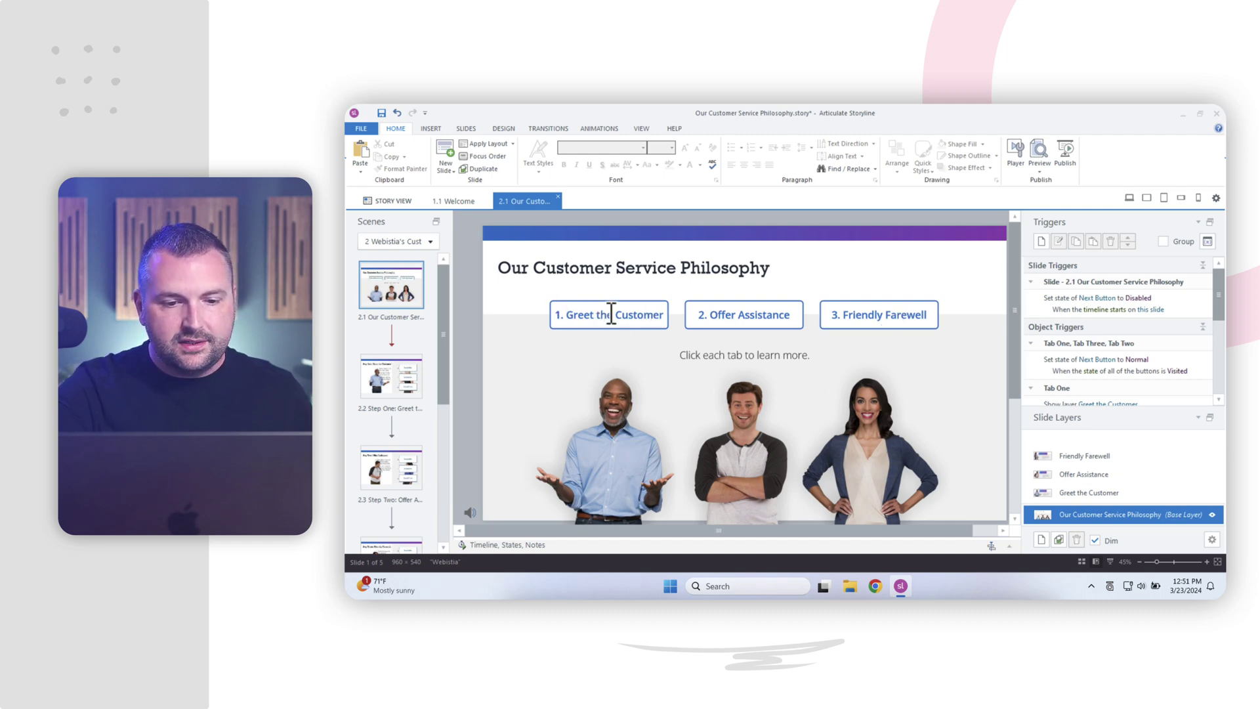
pyautogui.click(1096, 494)
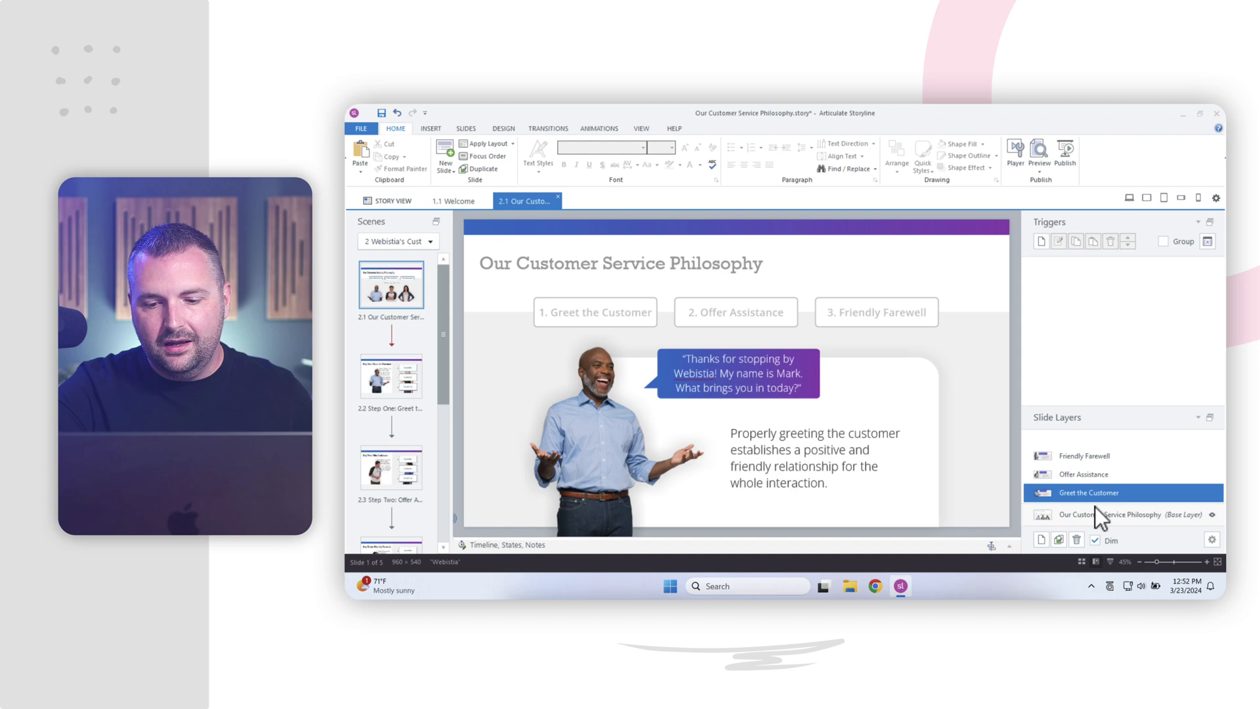
pyautogui.click(1094, 516)
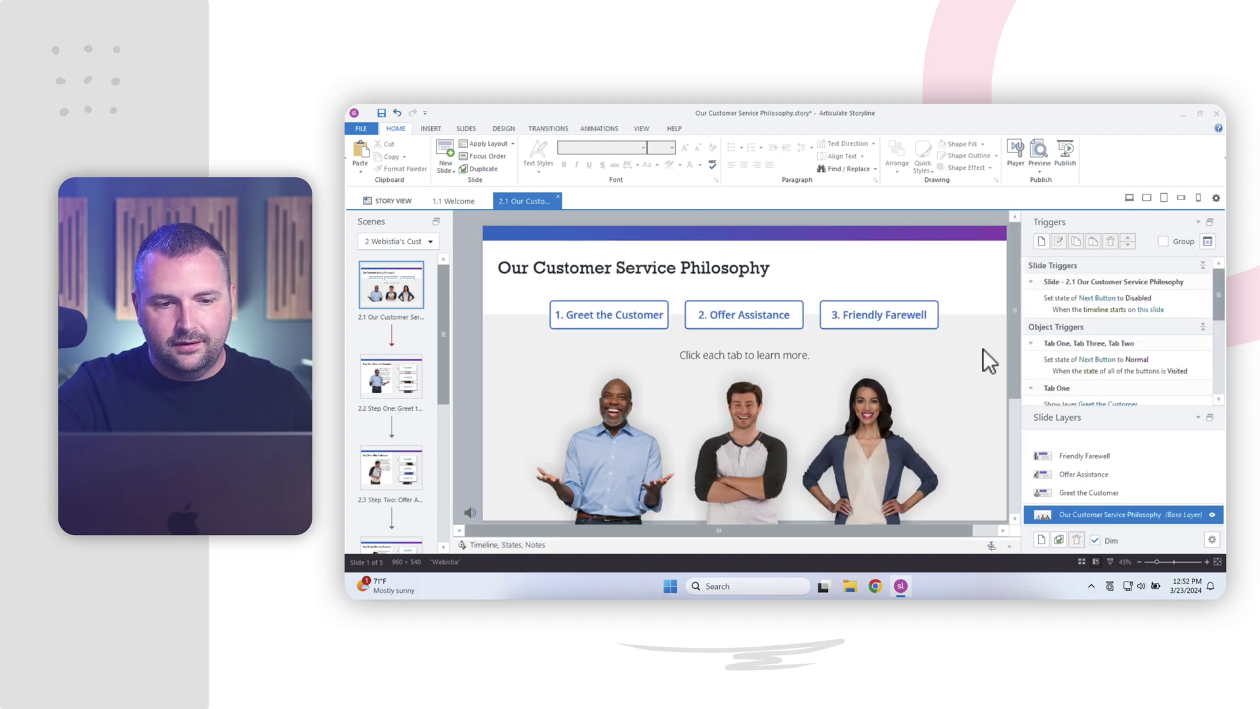